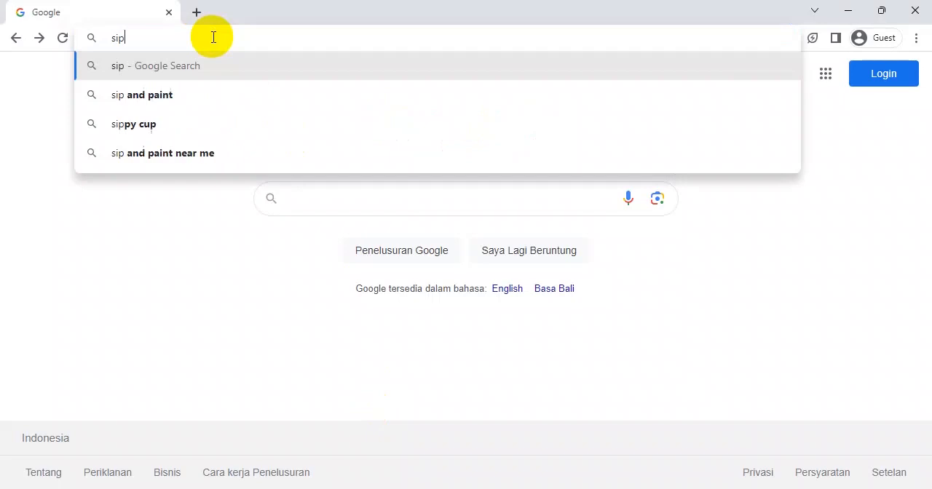
Open the website siperadah.jembranakab.go.id
text(h)
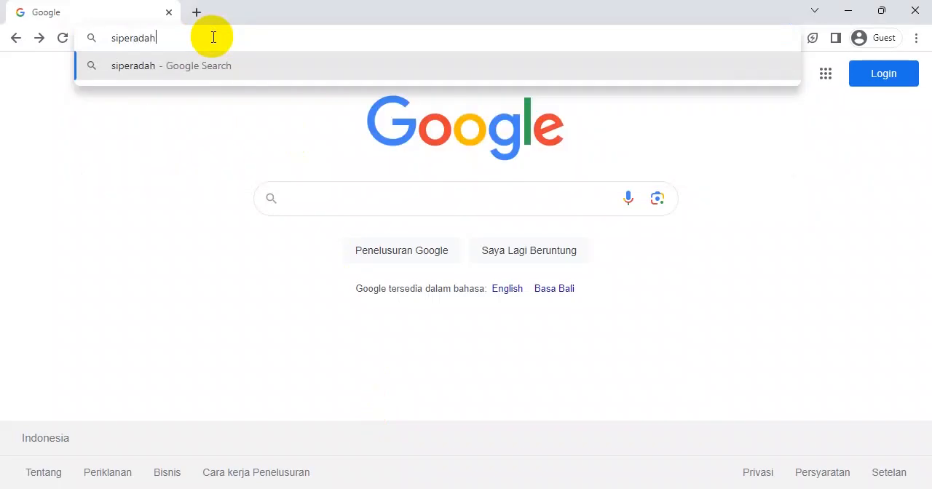
text(.je)
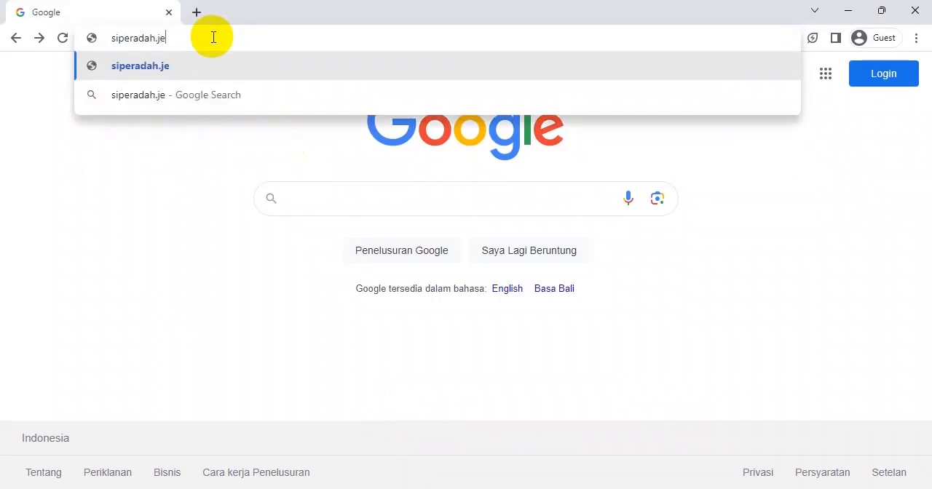
text(mbrana)
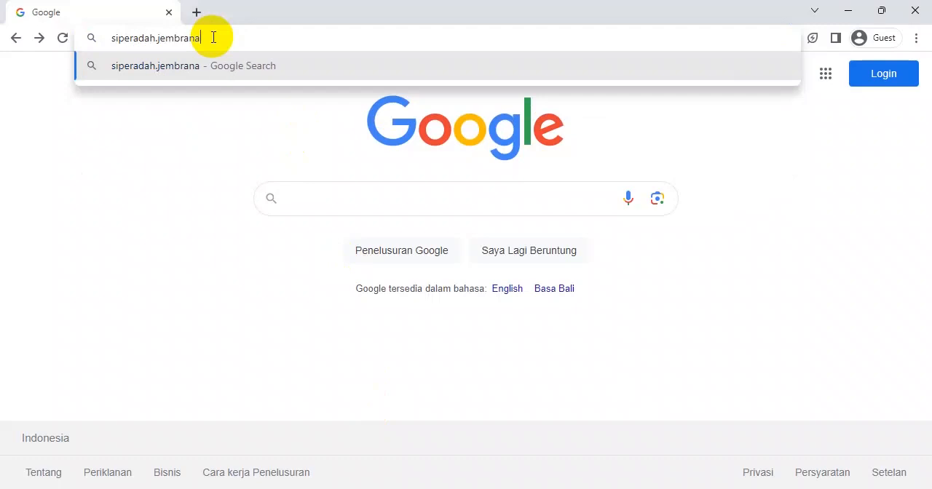
text(kab.g)
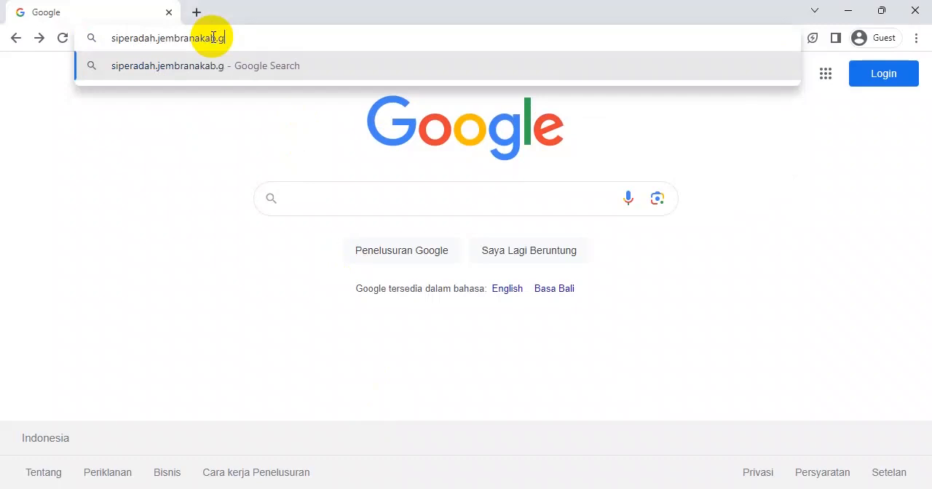
text(o.id)
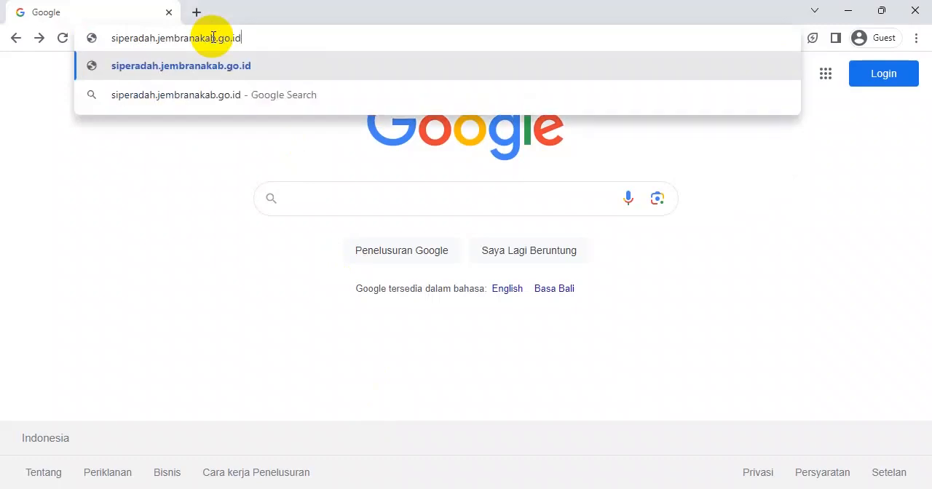
key(Return)
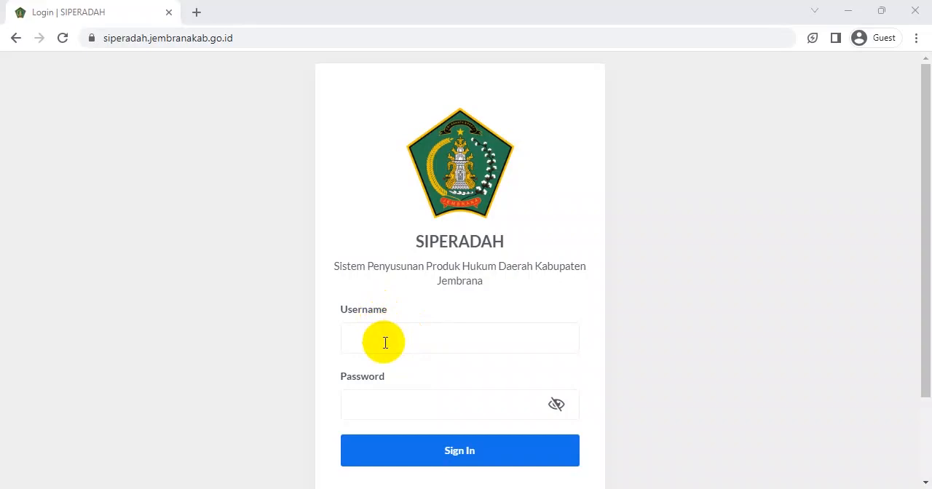
Sign in to SIPERADAH with the username kominfo and the account password
click(386, 343)
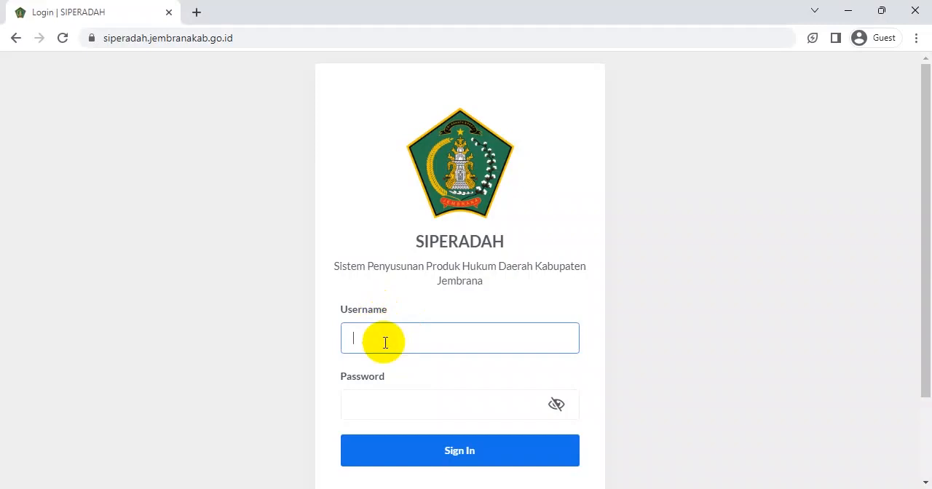
text(kominfo)
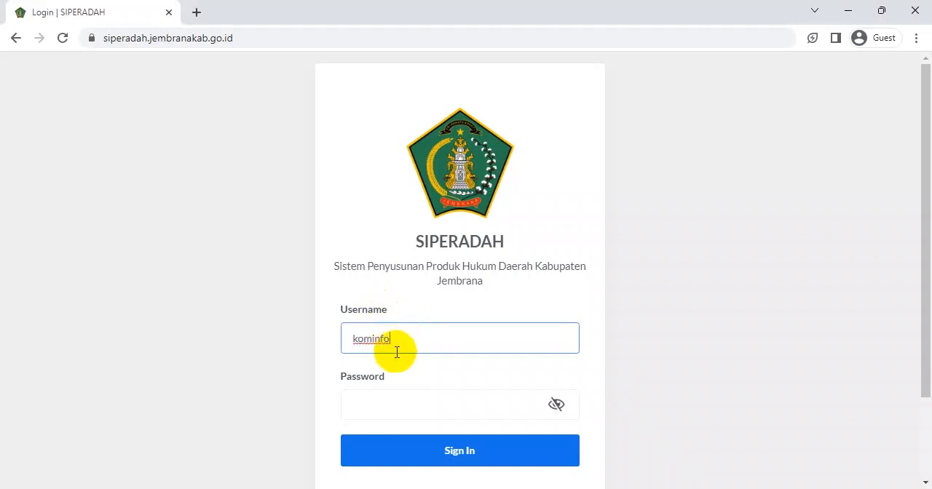
click(397, 405)
text(*********)
click(437, 453)
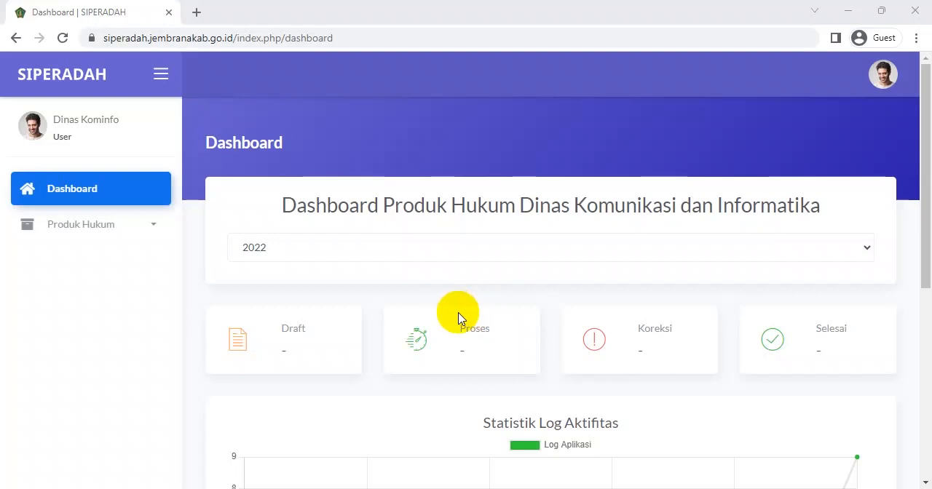
Go to the Produk Hukum drafts and start a new draft form
click(111, 235)
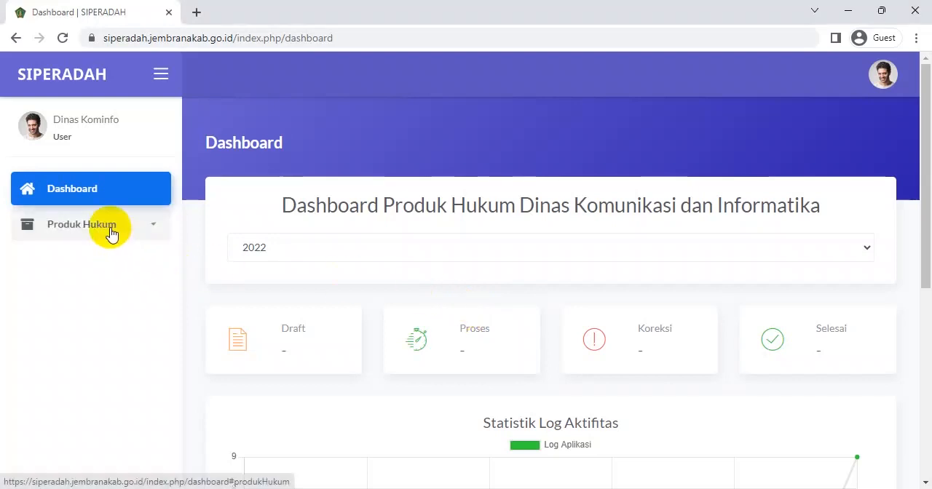
click(66, 269)
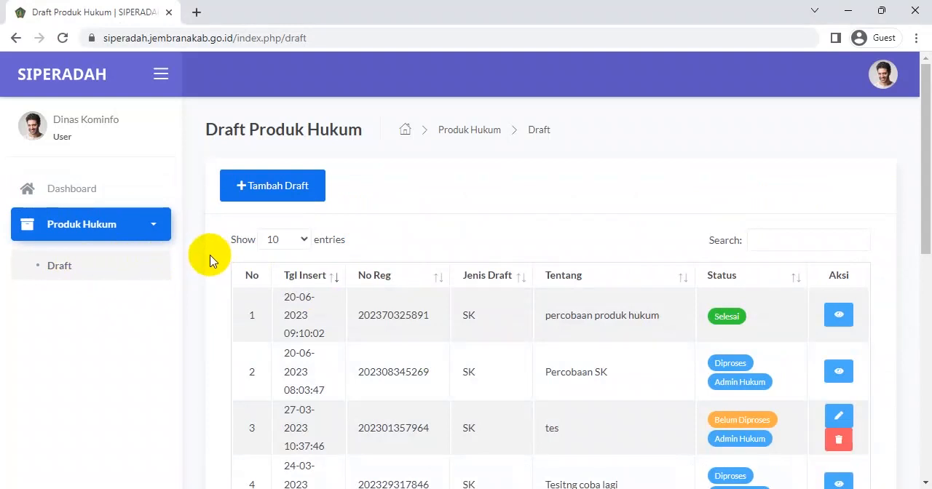
click(251, 186)
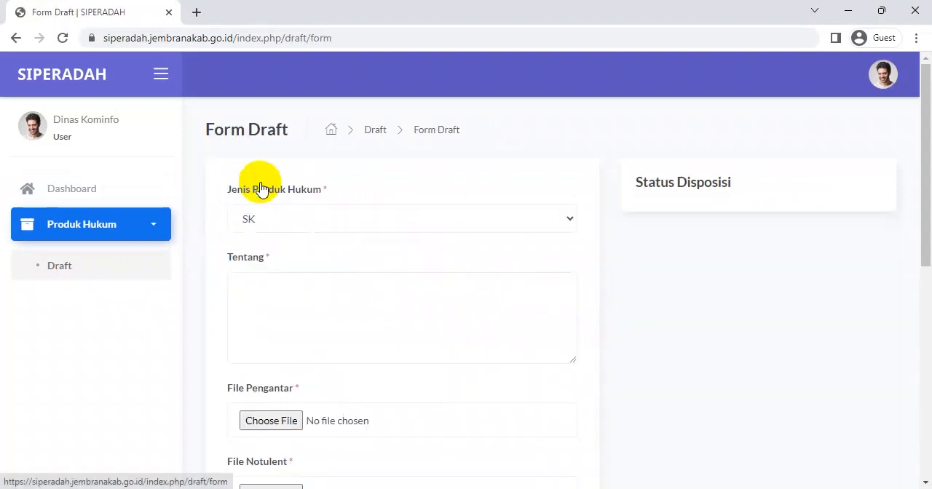
Set Jenis Produk Hukum to SK and enter "SK Bupati" as the Tentang text
click(570, 223)
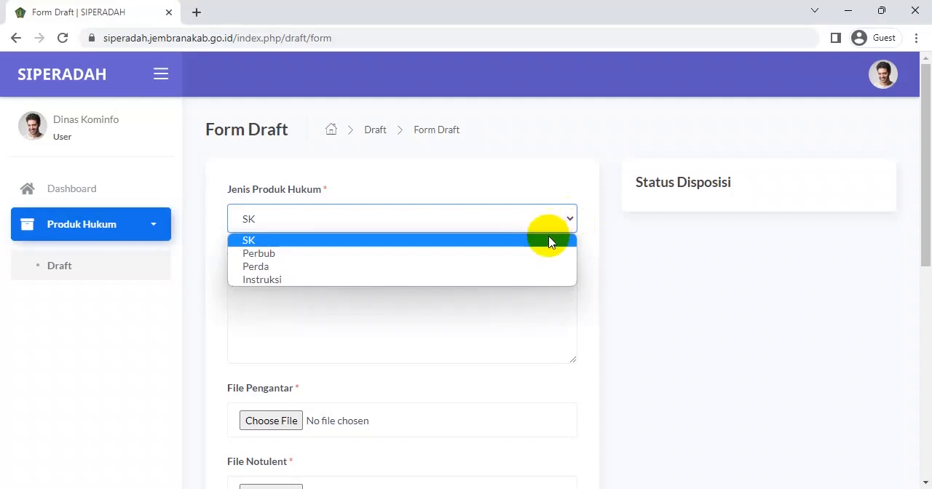
click(550, 242)
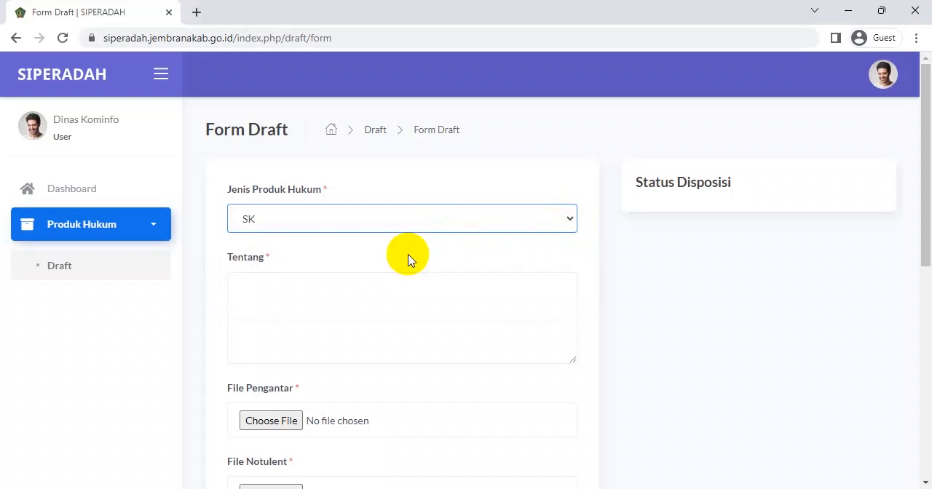
click(379, 297)
text(SK Bupati)
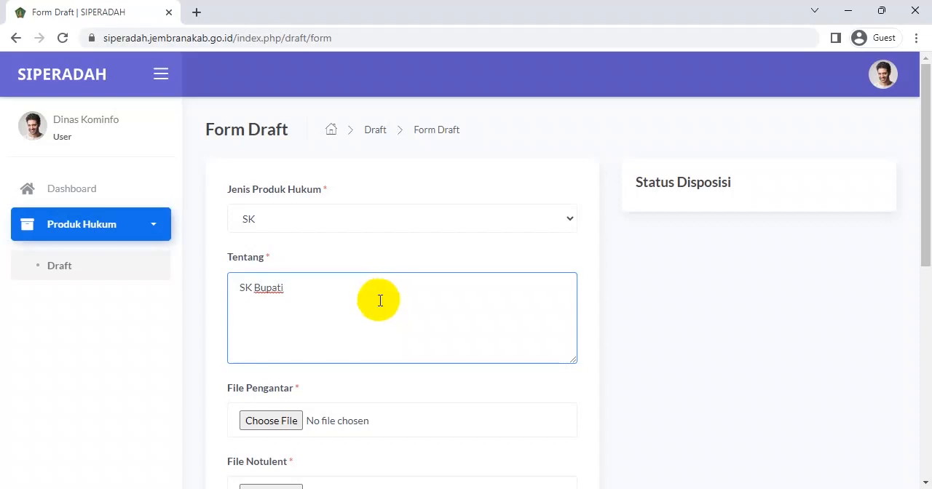
Attach SK.pdf from the test folder as both the File Pengantar and the File Notulent
scroll(380, 301, down, 1)
click(291, 348)
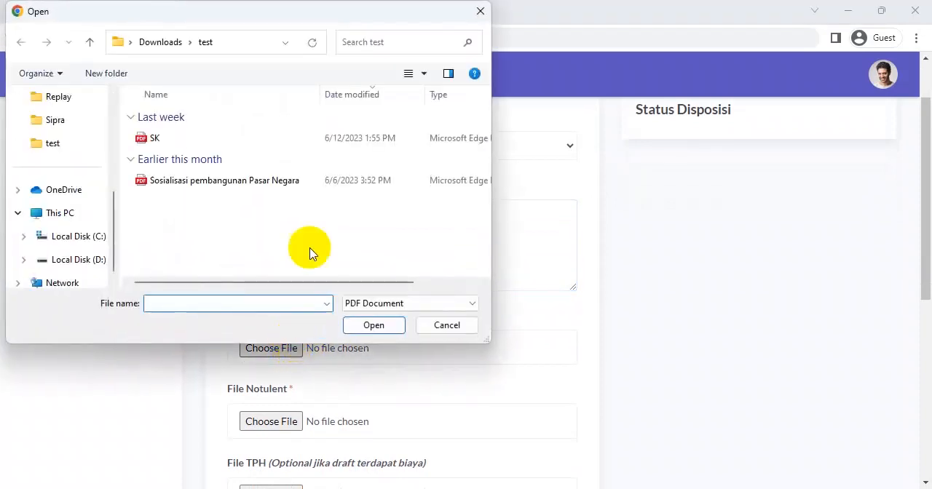
click(219, 140)
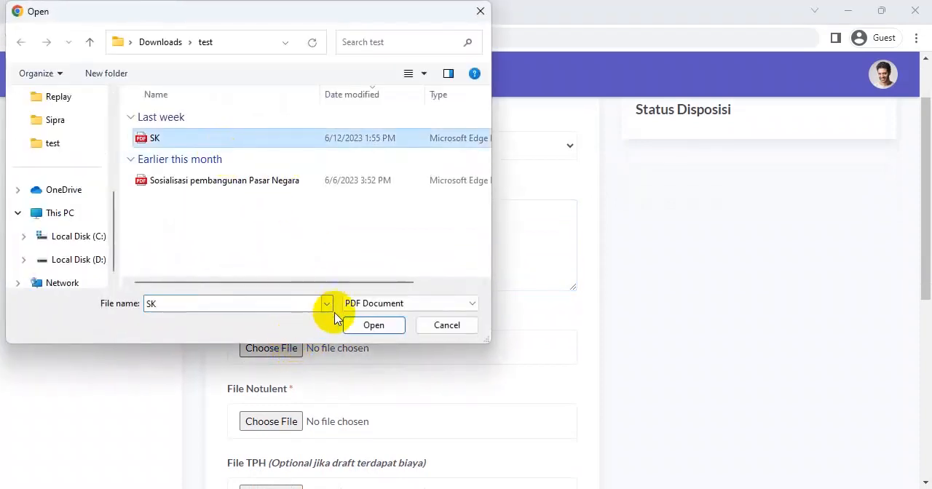
click(357, 325)
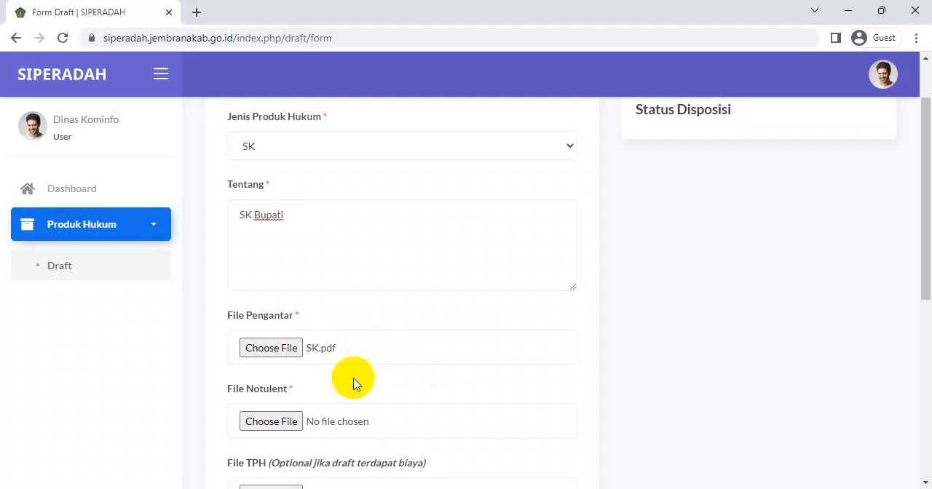
click(276, 422)
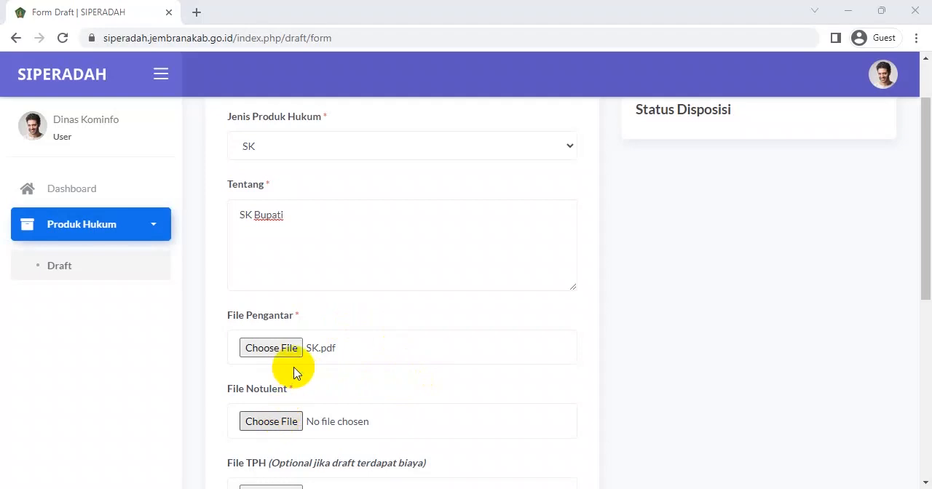
click(208, 139)
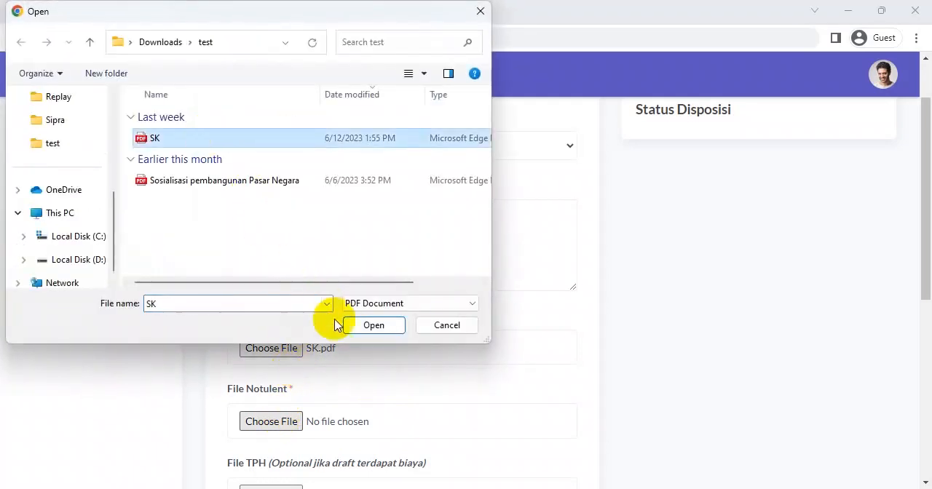
click(373, 326)
Attach SK.pdf as the optional File TPH and Koreksi Draf.rtf as the File Draft RTF
scroll(392, 337, down, 1)
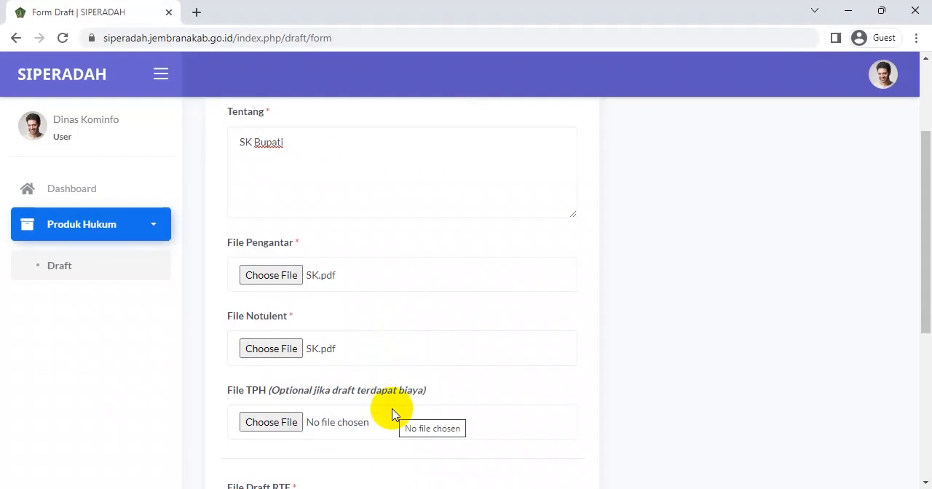
click(282, 427)
click(194, 139)
click(373, 325)
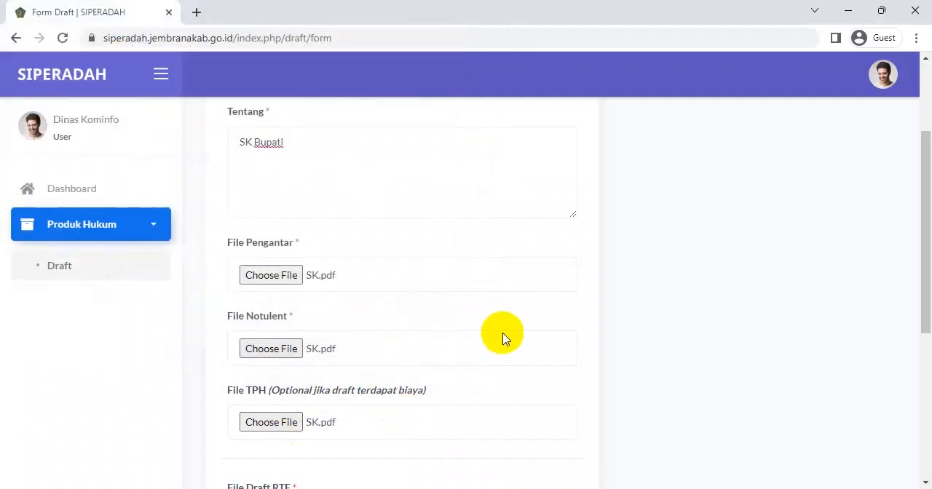
scroll(503, 338, down, 2)
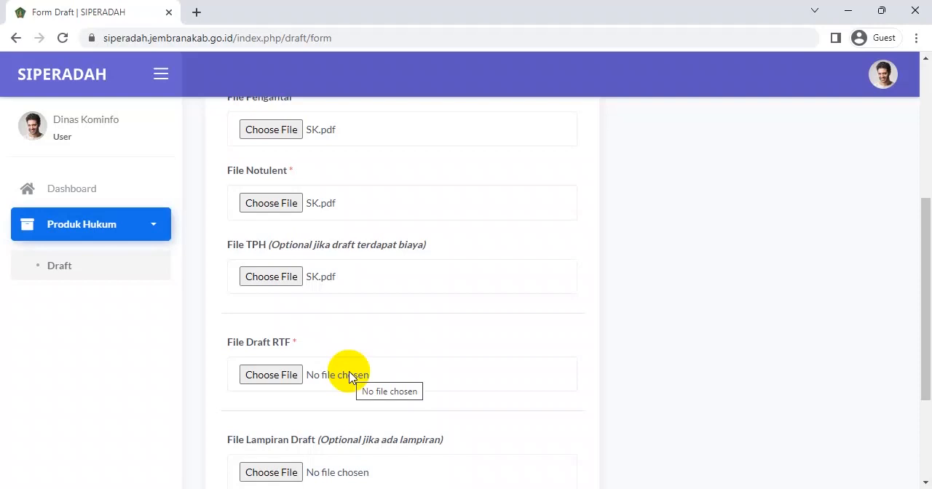
click(281, 376)
click(249, 142)
click(374, 325)
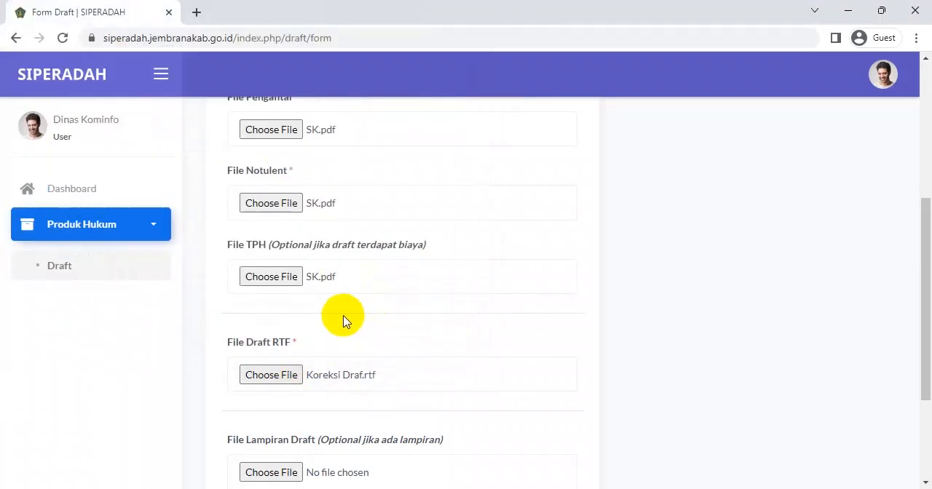
Attach SK.pdf as the File Lampiran Draft, then save the new draft and confirm the submission
scroll(339, 321, down, 2)
scroll(339, 328, down, 1)
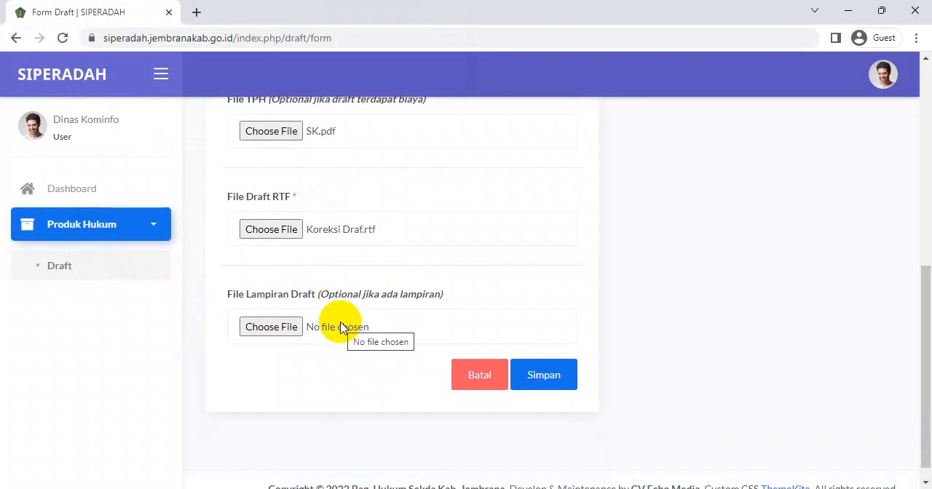
click(290, 329)
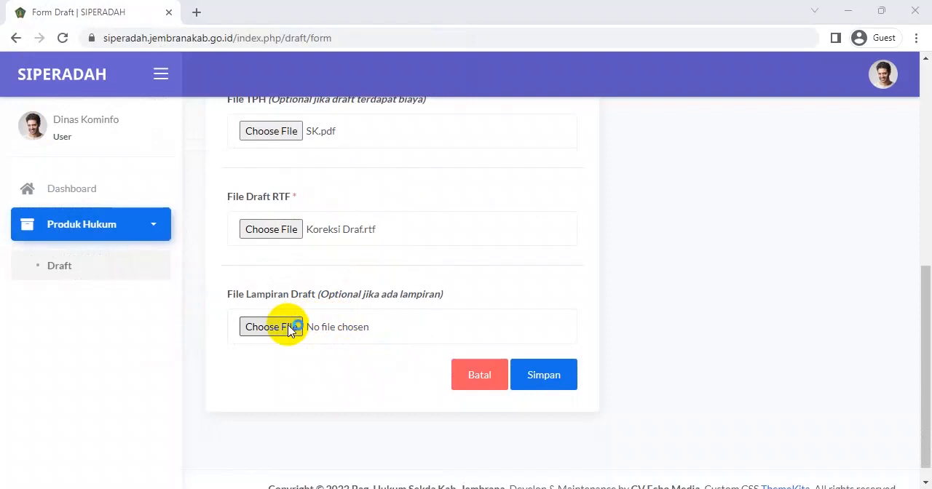
click(210, 139)
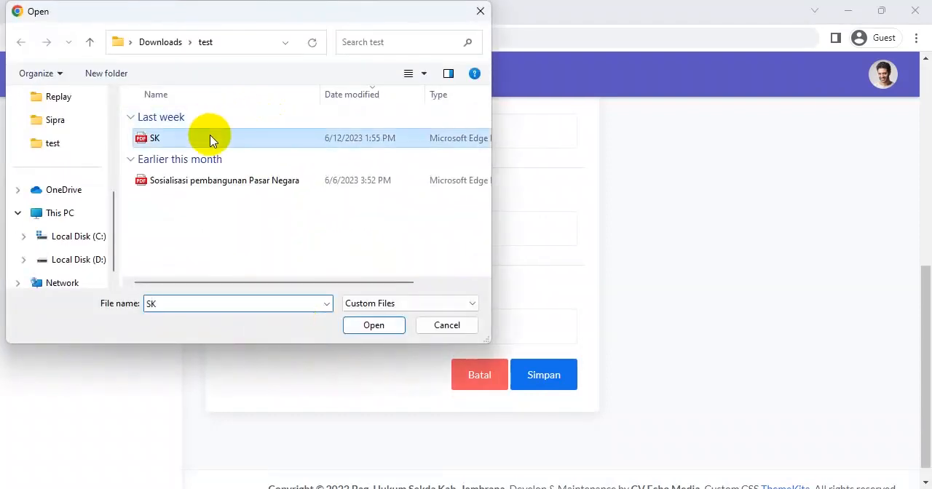
click(391, 326)
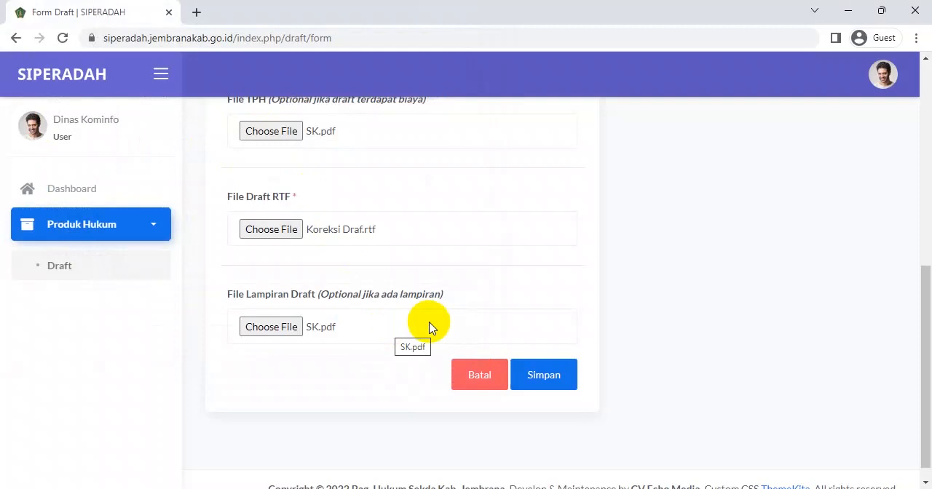
click(547, 381)
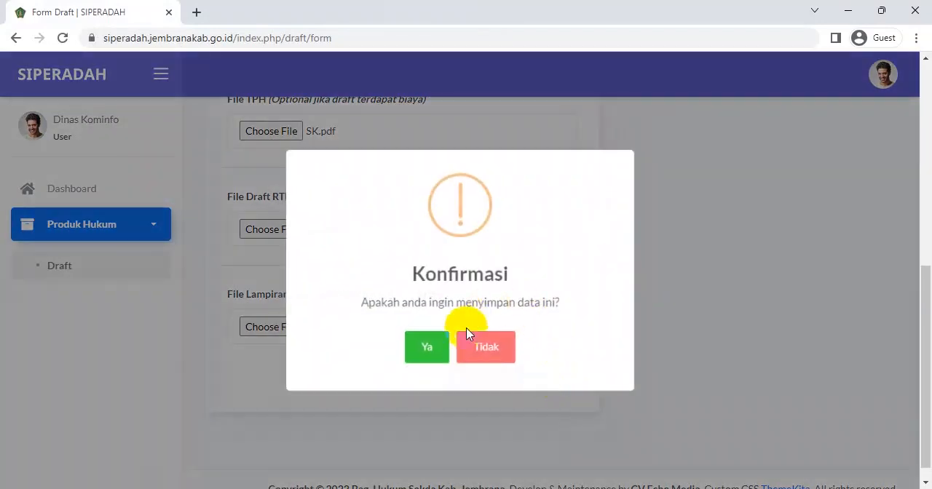
click(429, 345)
click(467, 354)
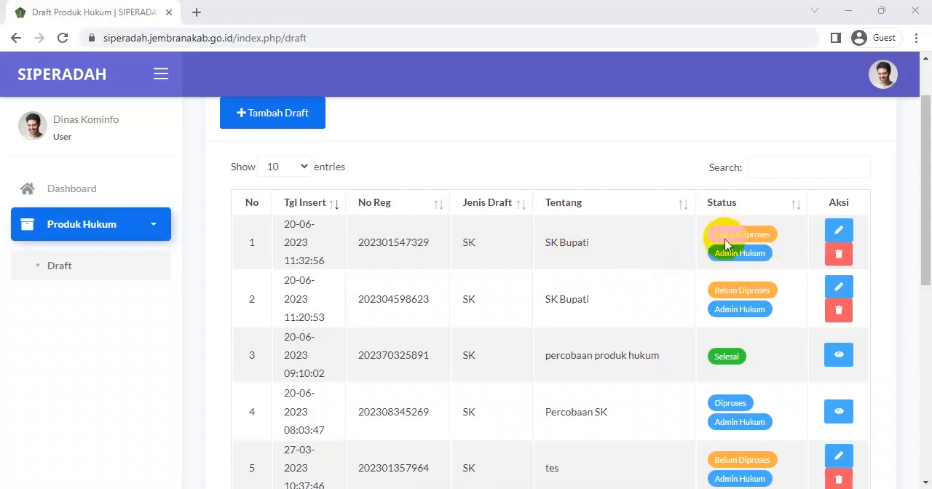
Edit the newest SK Bupati draft so its Tentang text reads "SK Bupati Jembrana", and save the change
click(838, 231)
click(329, 290)
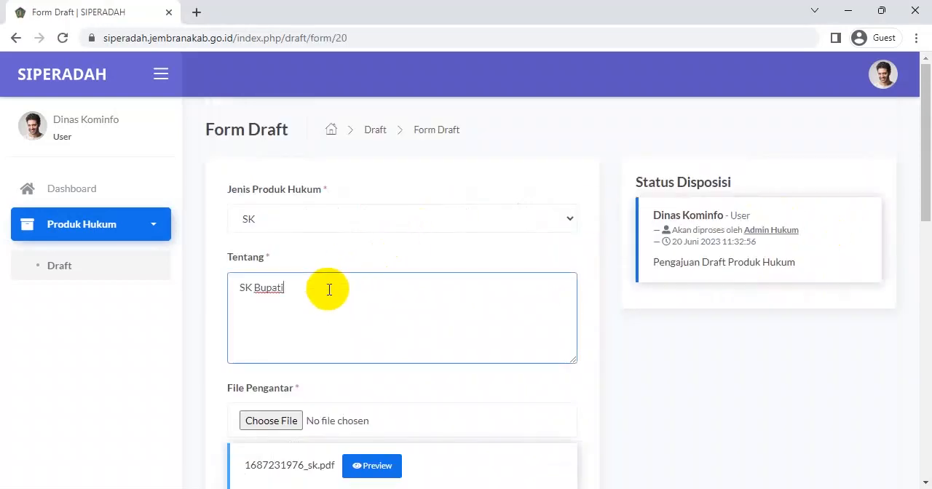
text(Jem)
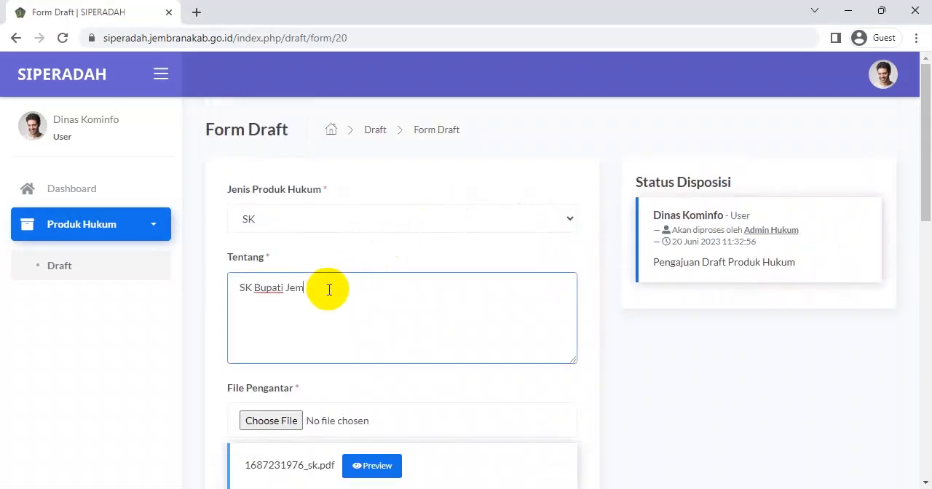
text(brana)
scroll(445, 306, down, 2)
scroll(510, 328, down, 4)
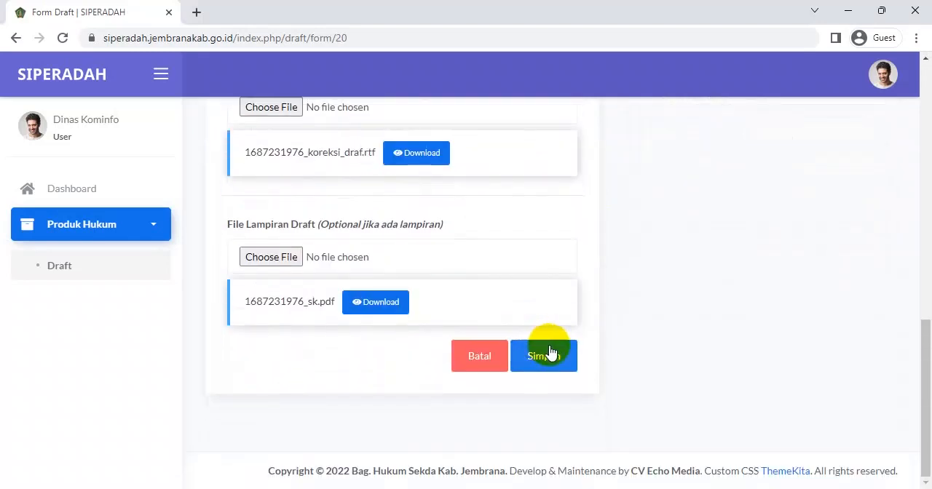
click(546, 356)
click(429, 343)
click(459, 348)
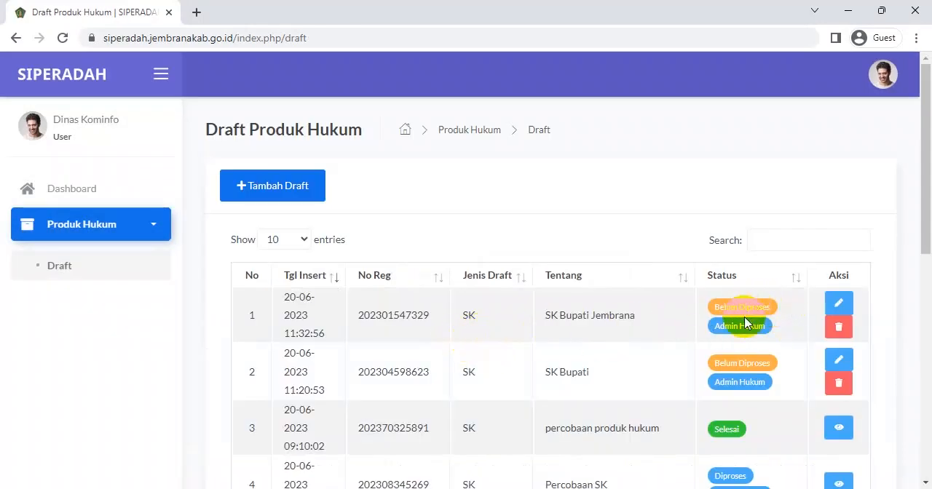
Delete the newest draft, "SK Bupati Jembrana", and confirm its deletion
click(841, 328)
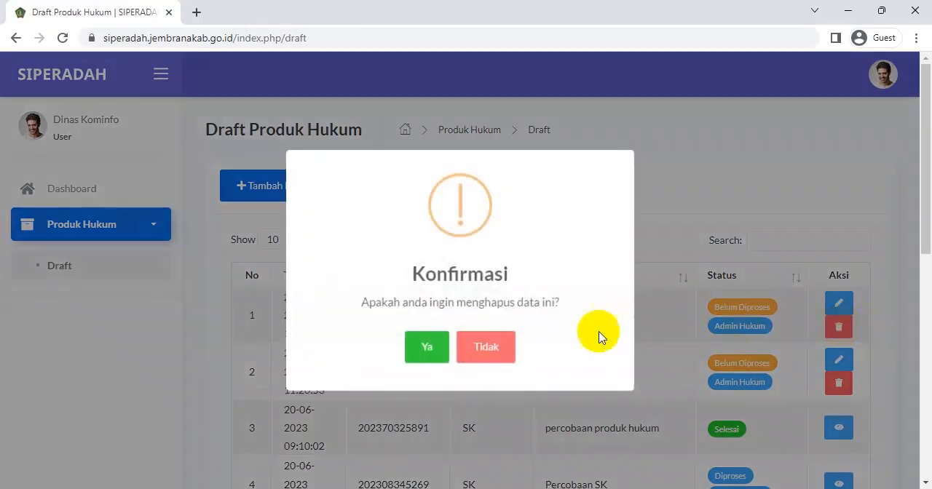
click(428, 350)
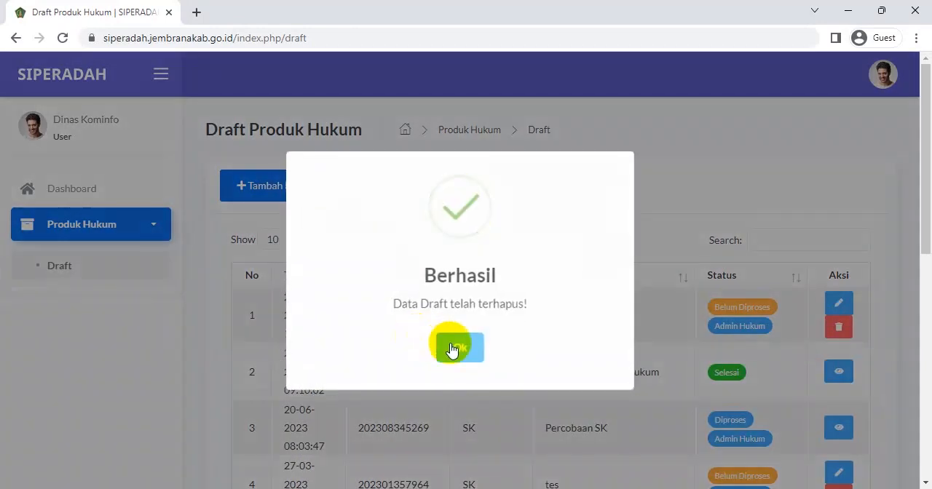
click(452, 348)
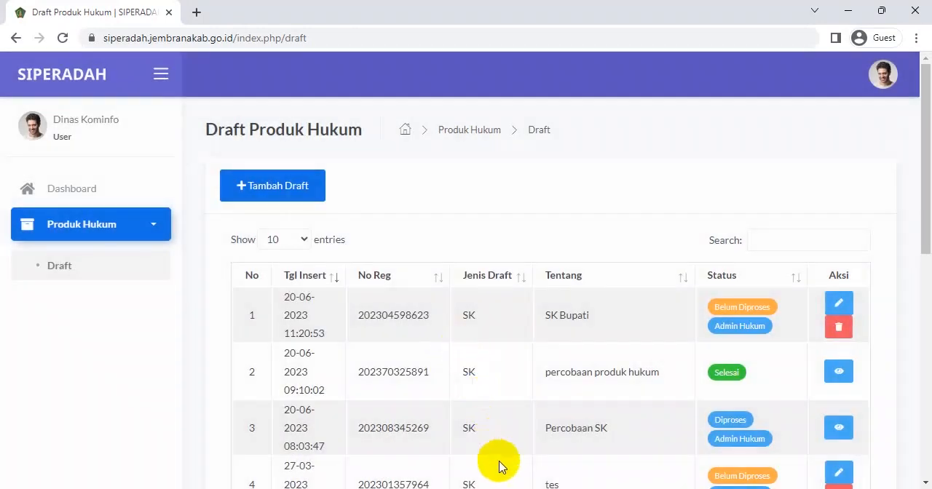
Open the details of the "Tesitng coba lagi" draft that is being processed by Kabag Hukum
scroll(573, 228, down, 5)
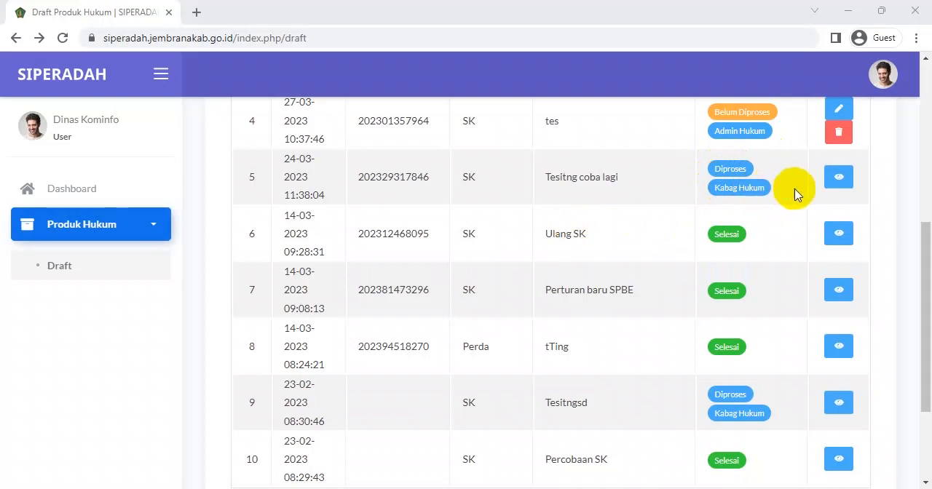
click(839, 178)
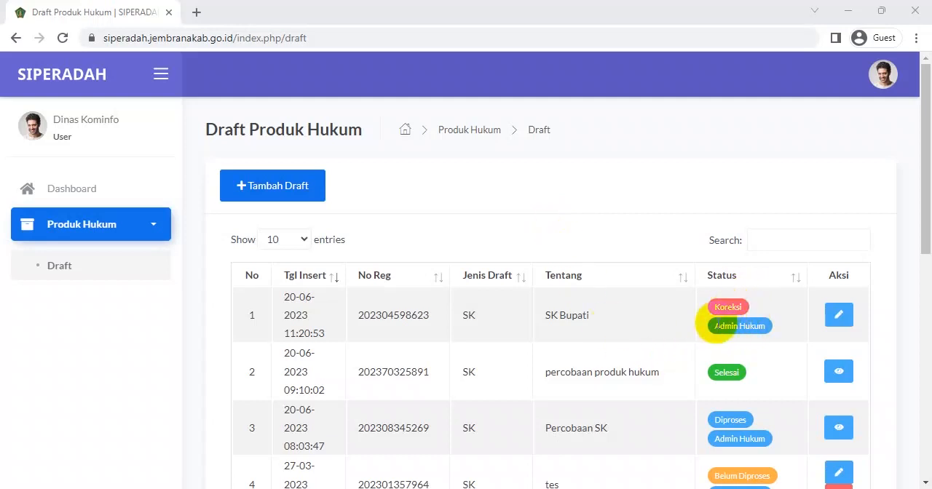
Open the "SK Bupati" draft marked Koreksi for editing and attach Koreksi Draf.rtf as its new File Draft RTF
click(839, 319)
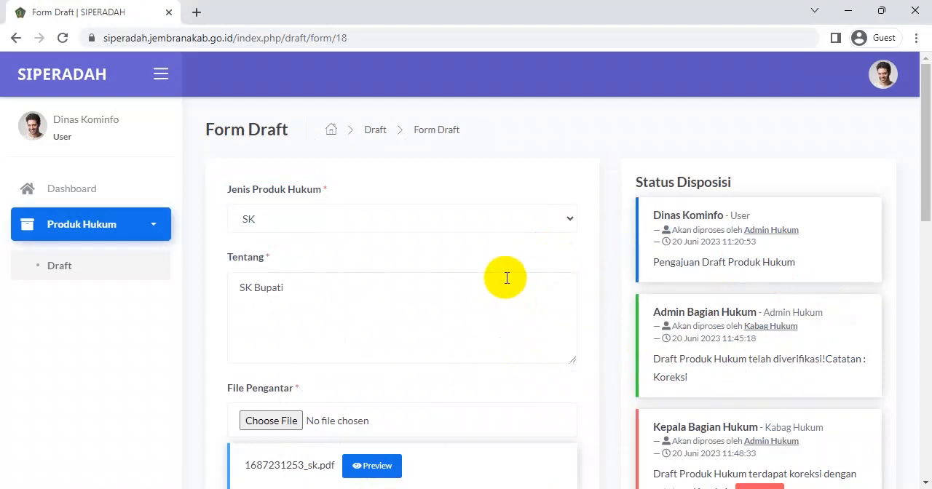
scroll(418, 268, down, 4)
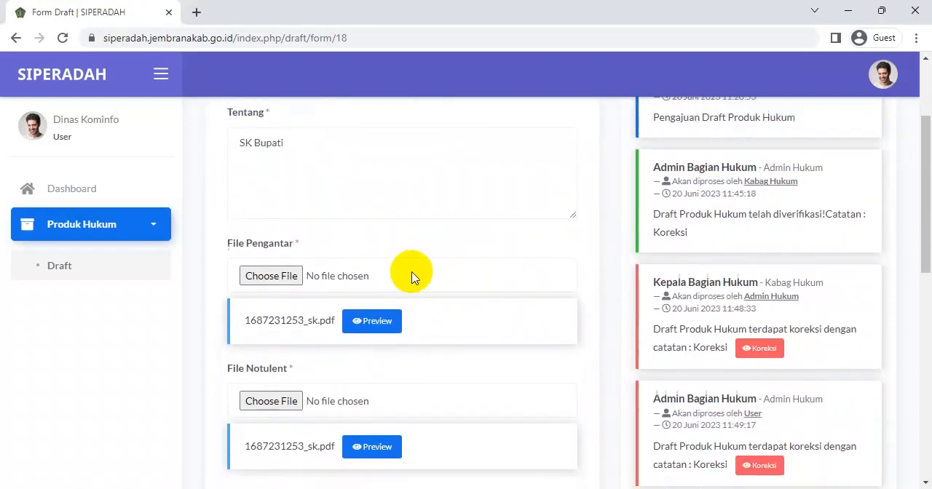
scroll(410, 278, down, 4)
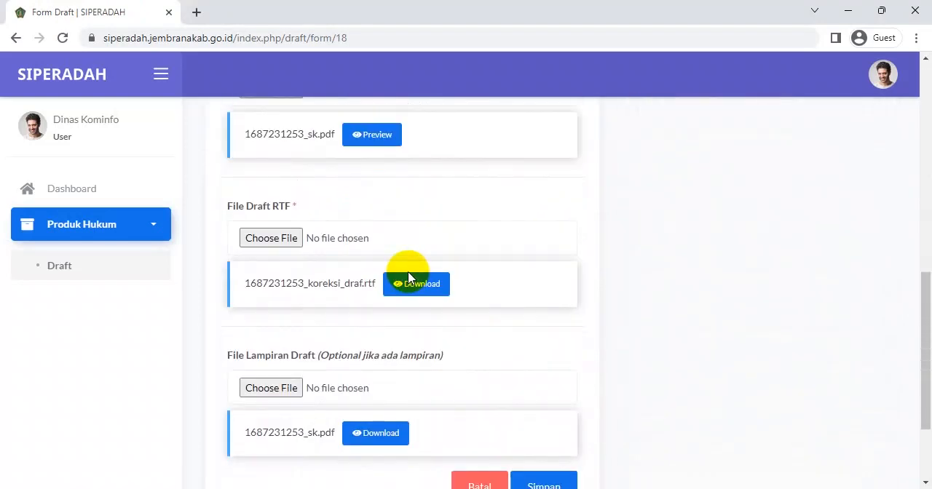
scroll(408, 273, down, 2)
scroll(397, 248, up, 2)
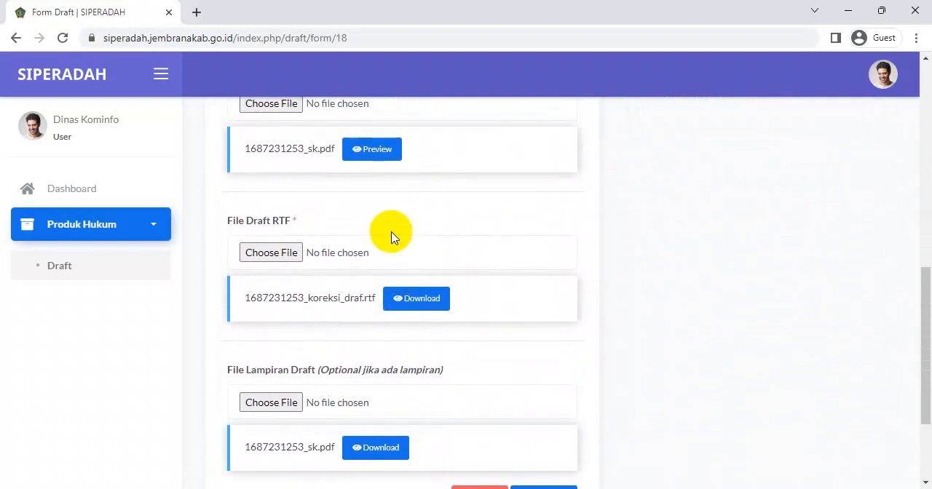
click(286, 253)
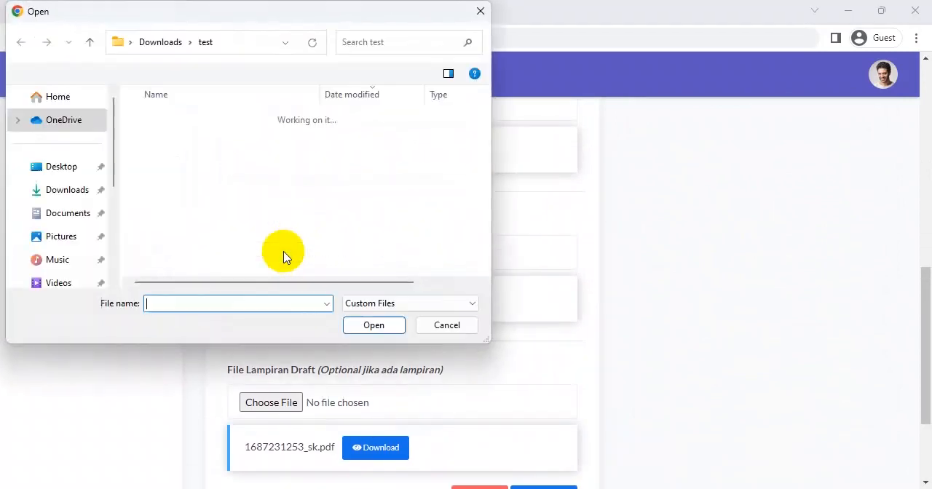
click(195, 140)
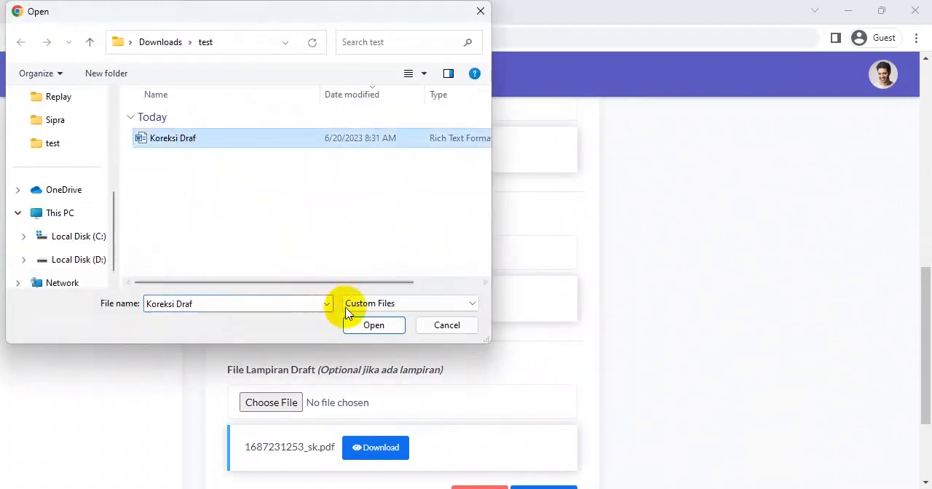
click(368, 324)
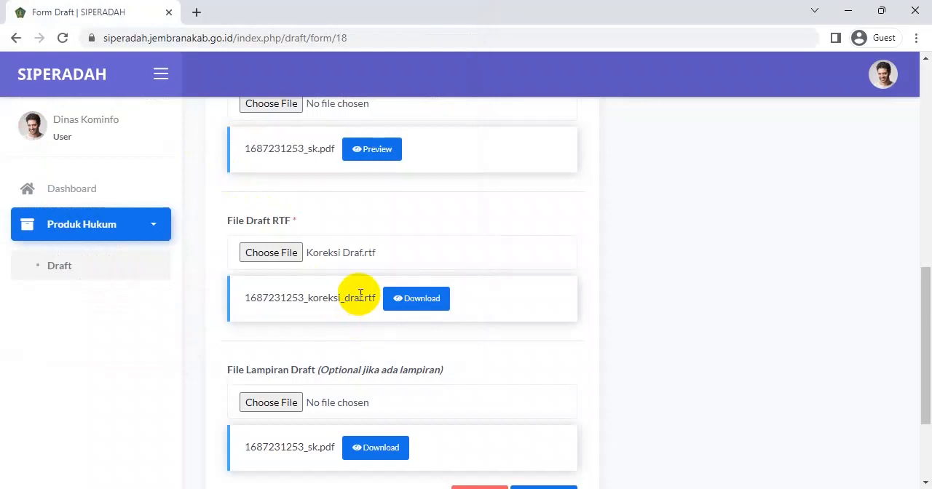
Save the corrected "SK Bupati" draft and confirm its resubmission
scroll(359, 295, down, 3)
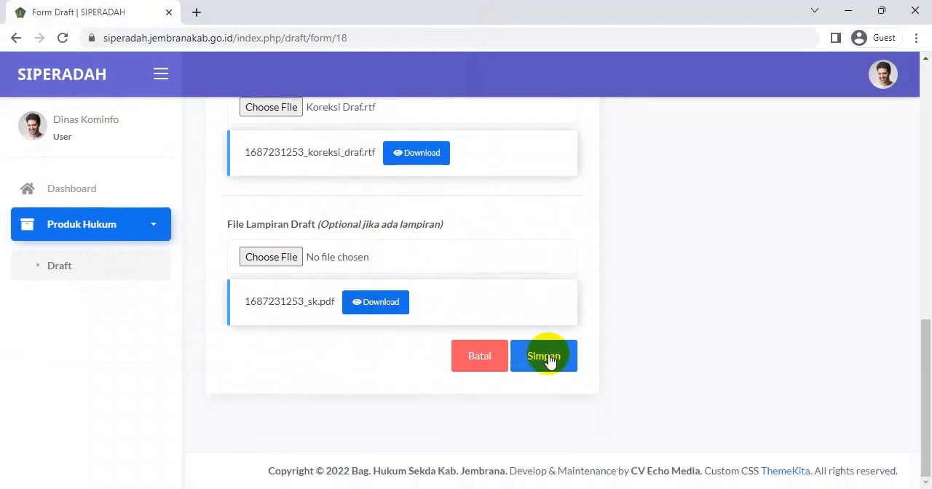
click(548, 359)
click(428, 349)
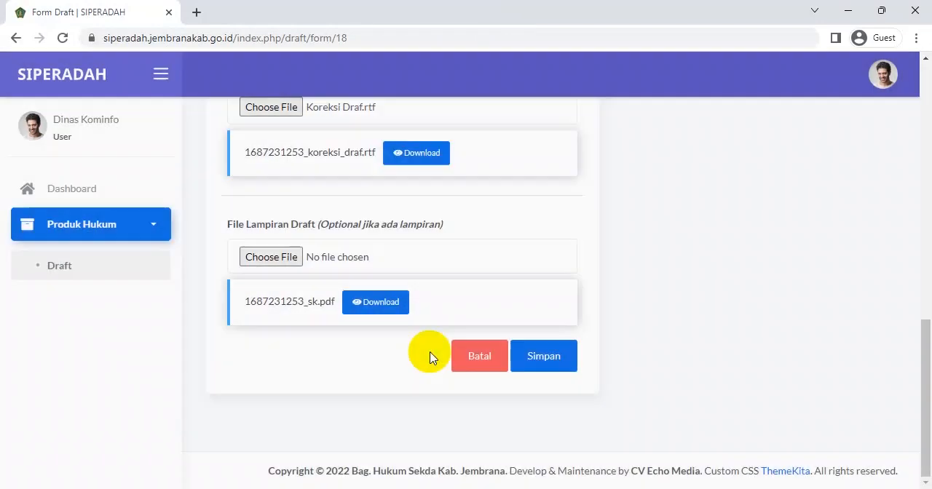
click(460, 348)
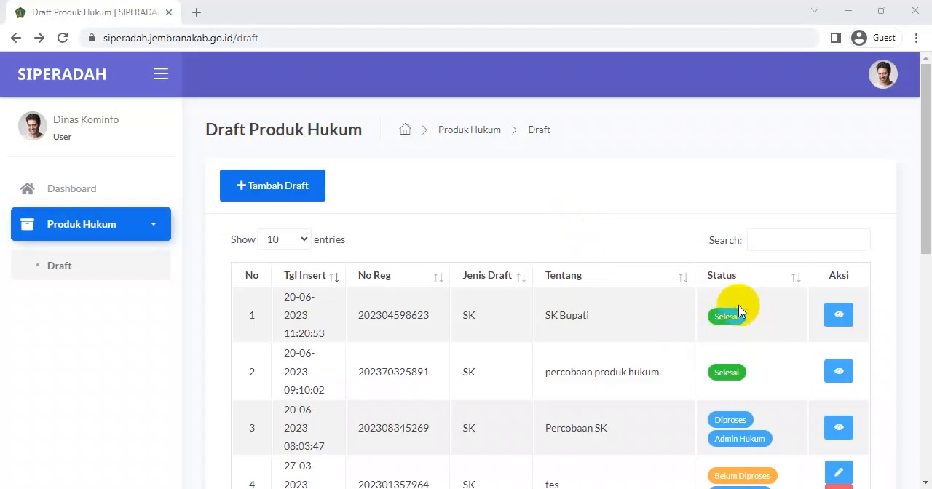
Open the preview of the completed "SK Bupati" draft and examine its Status Disposisi history through to the final entry
click(840, 316)
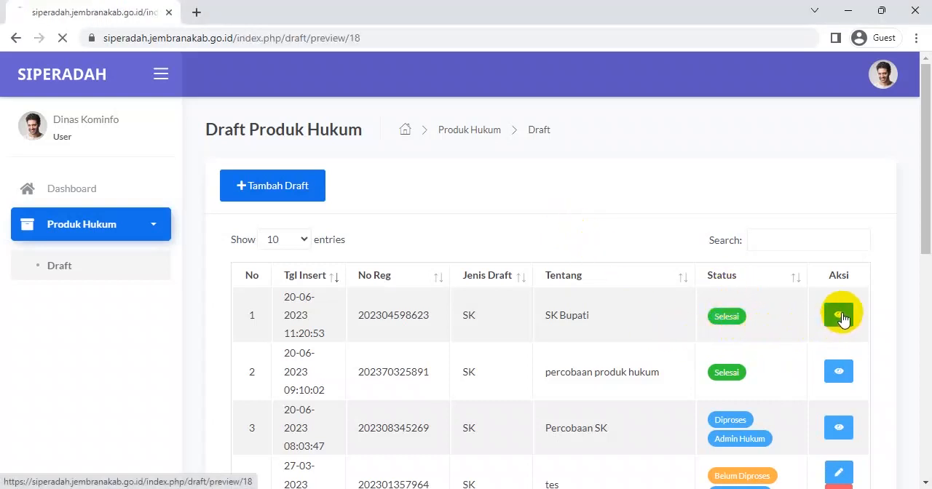
scroll(830, 281, down, 7)
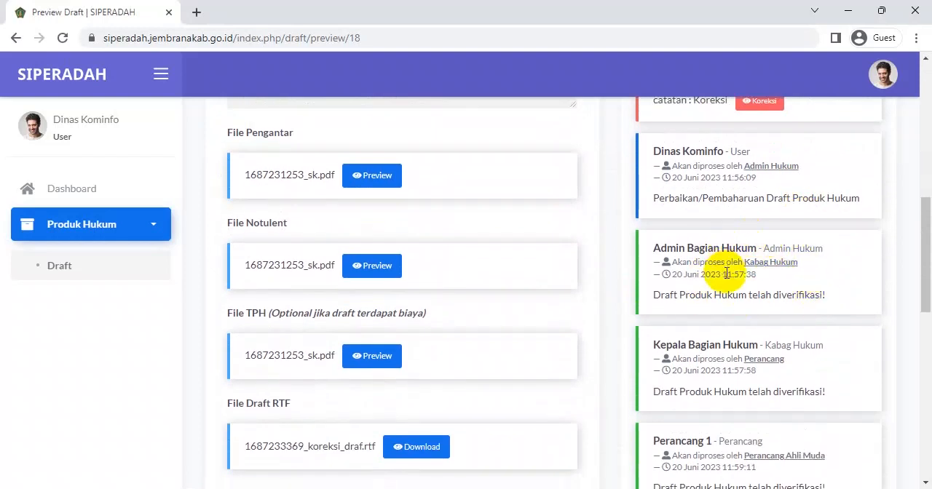
scroll(727, 274, down, 1)
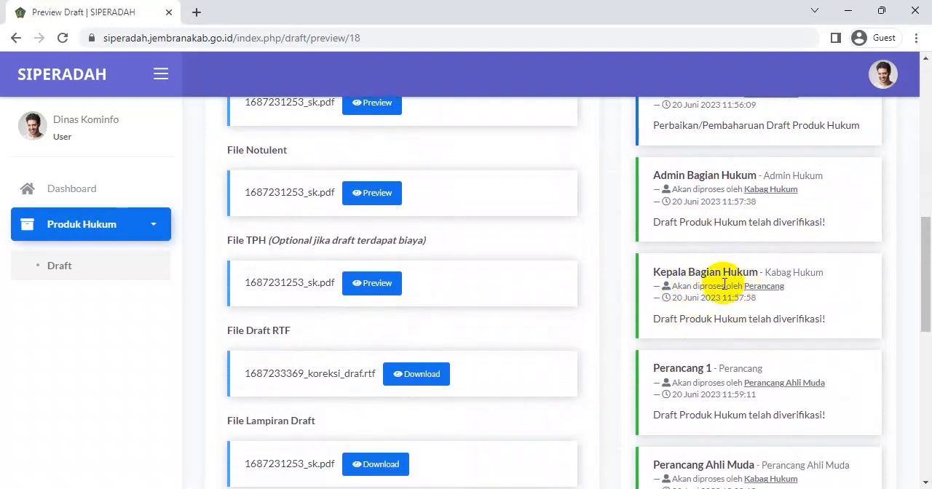
scroll(724, 285, down, 1)
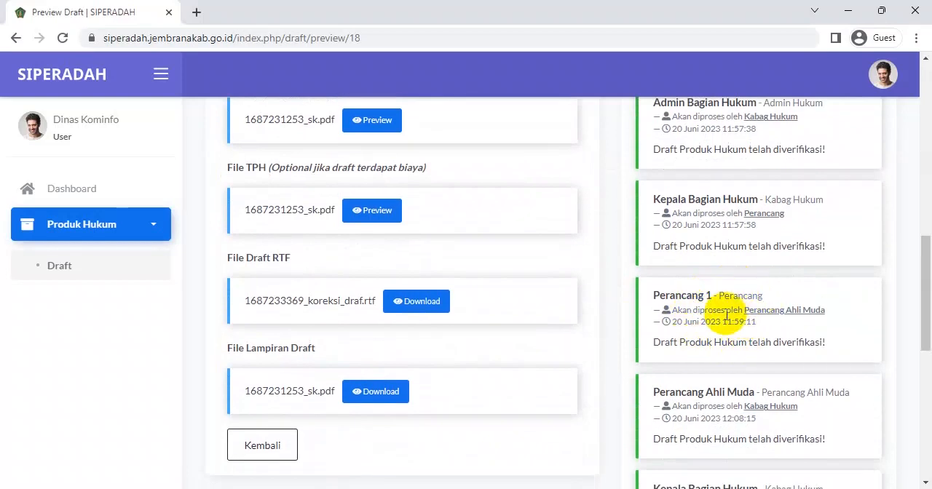
scroll(727, 316, down, 2)
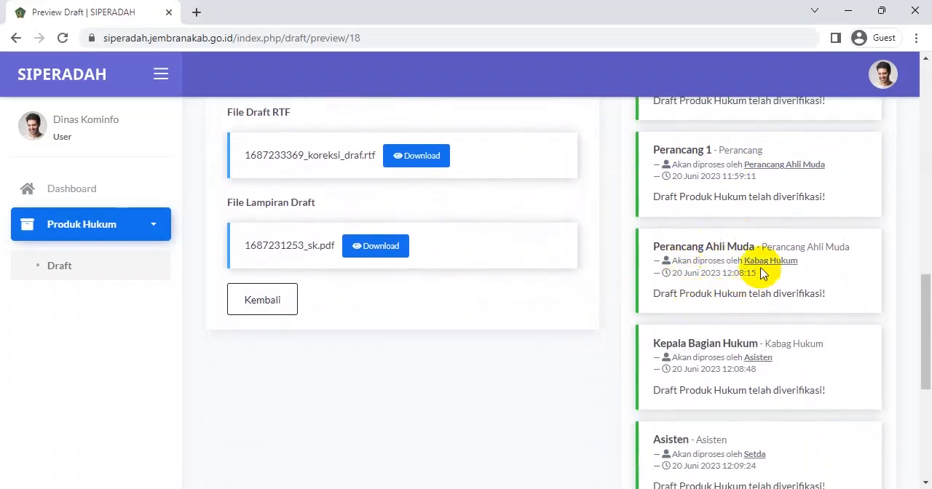
scroll(710, 261, down, 1)
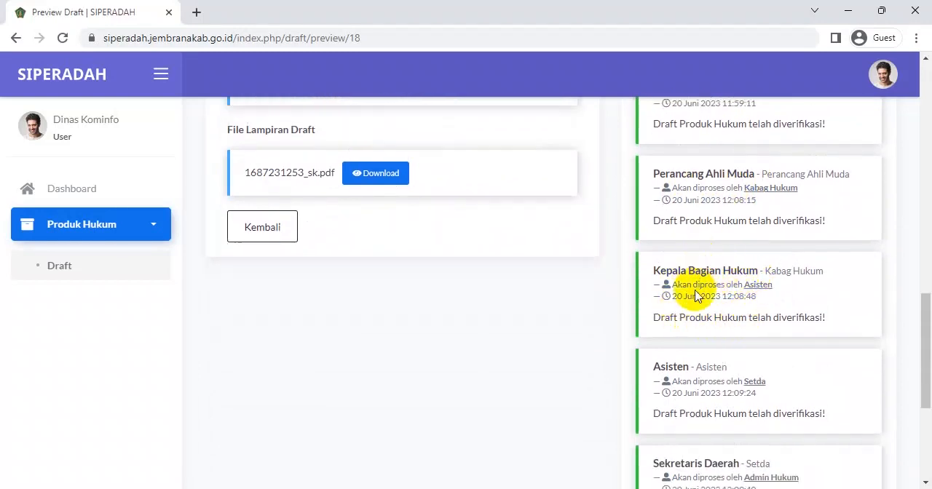
scroll(737, 296, down, 1)
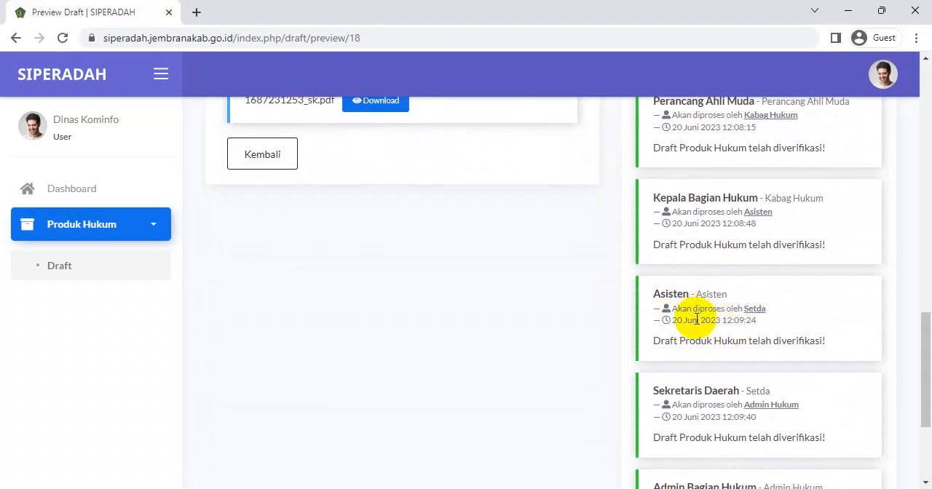
scroll(697, 319, down, 2)
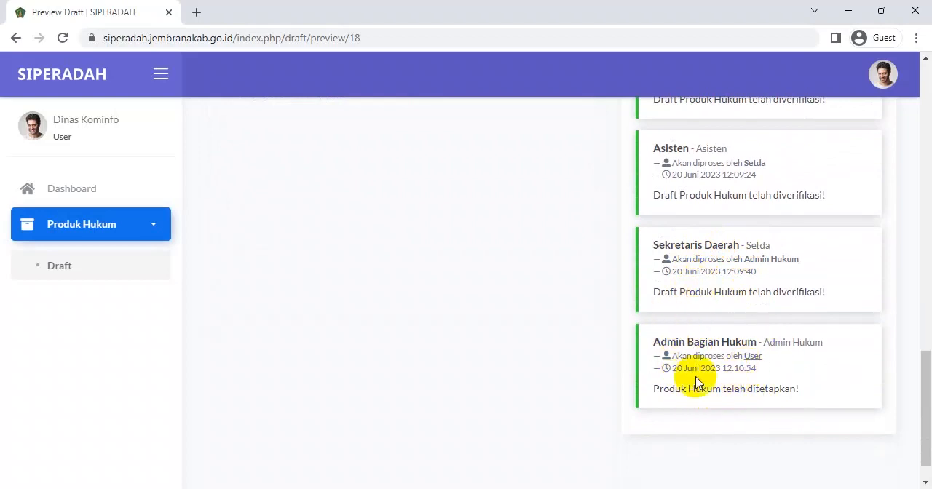
Review the Penetapan Produk Humum files and the attached draft files in the "SK Bupati" preview
scroll(731, 372, up, 8)
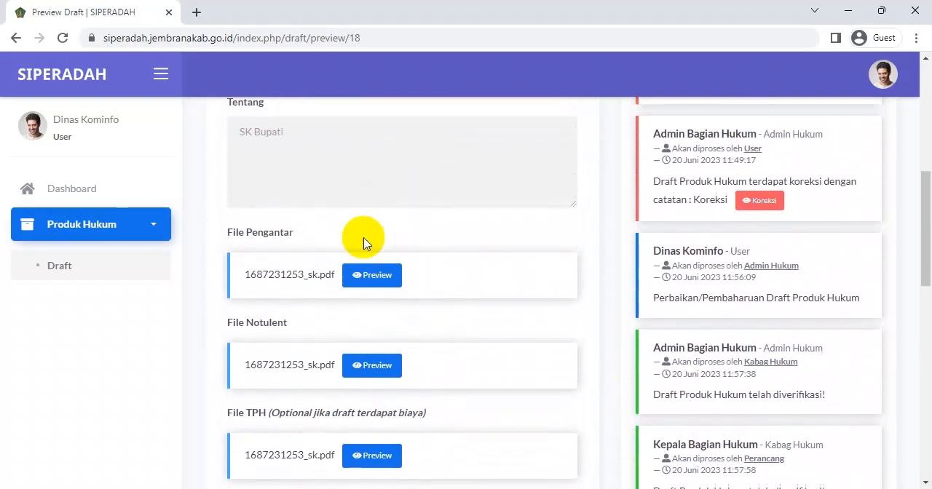
scroll(368, 239, up, 4)
scroll(393, 251, up, 2)
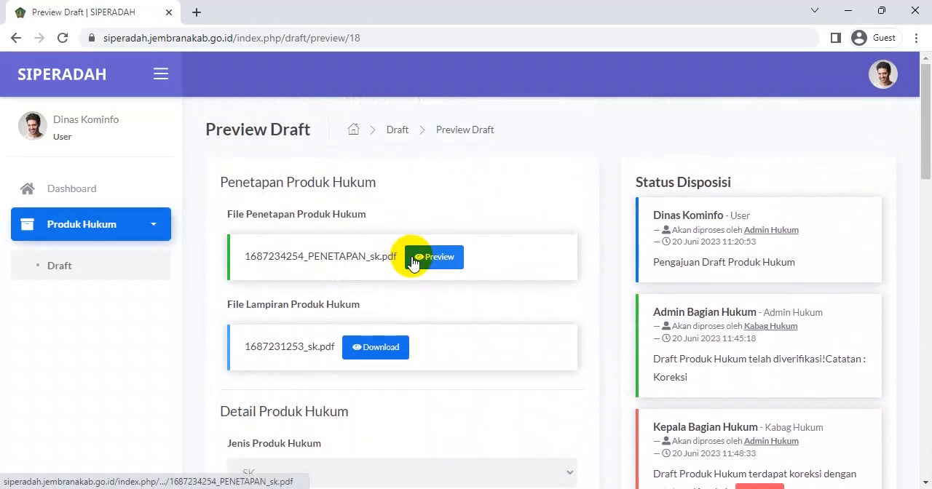
scroll(358, 372, down, 8)
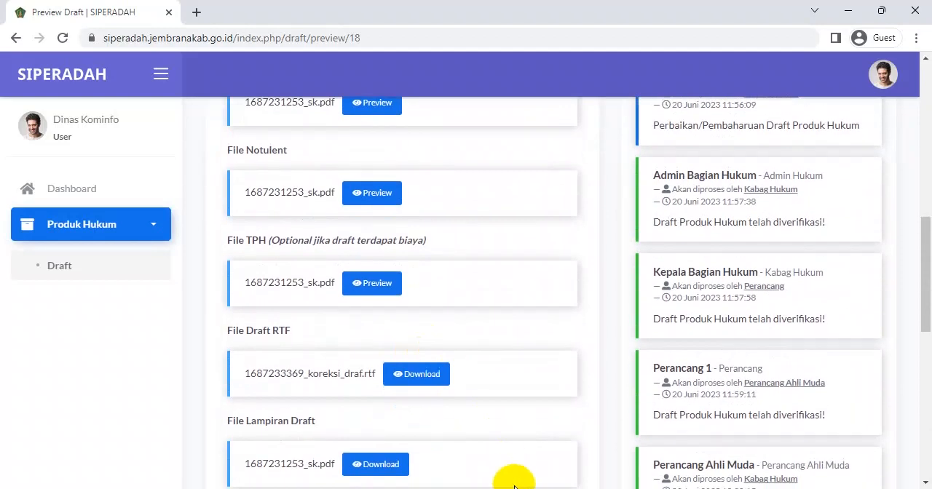